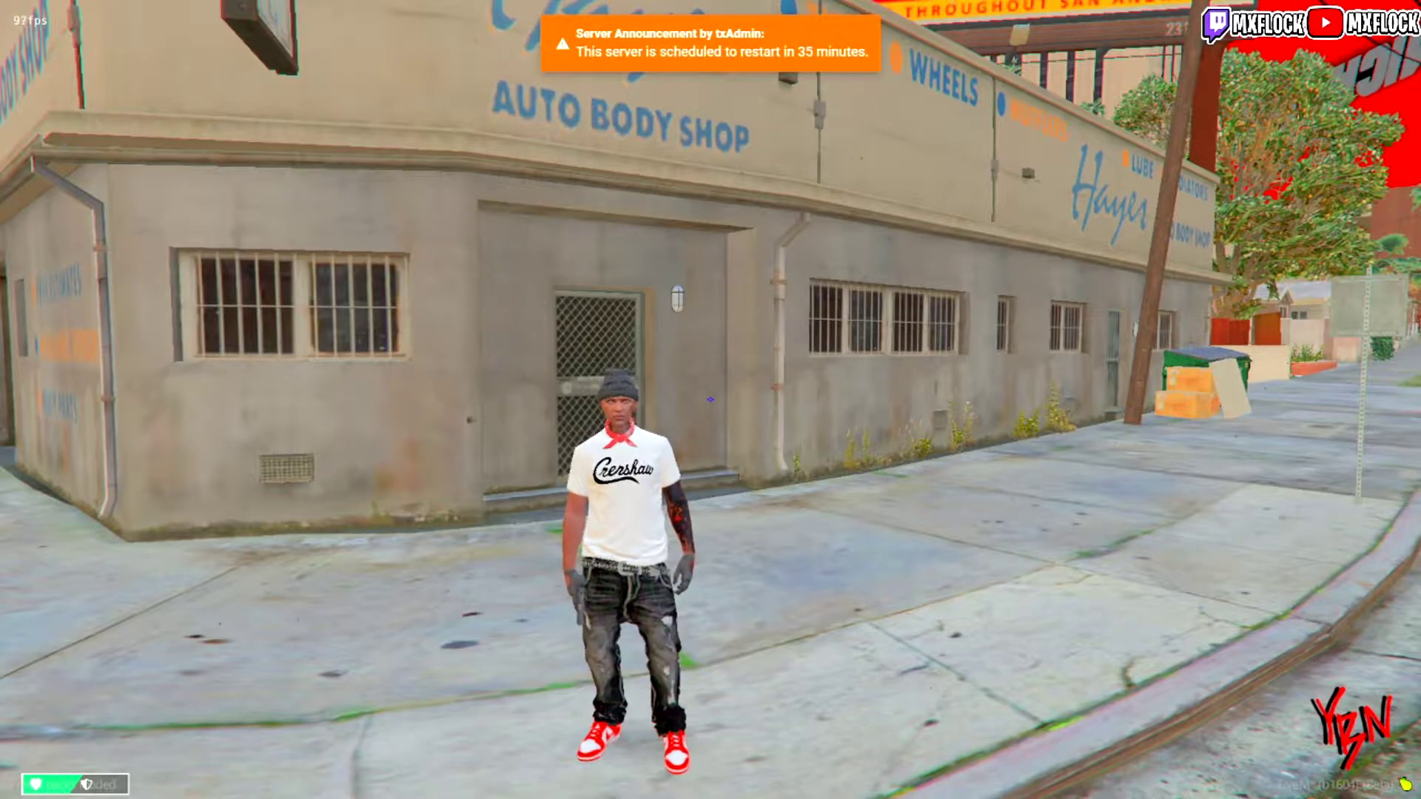
# Switch between first- and third-person, roll, and aim the pistol while crossing the intersection.
pyautogui.press('1')
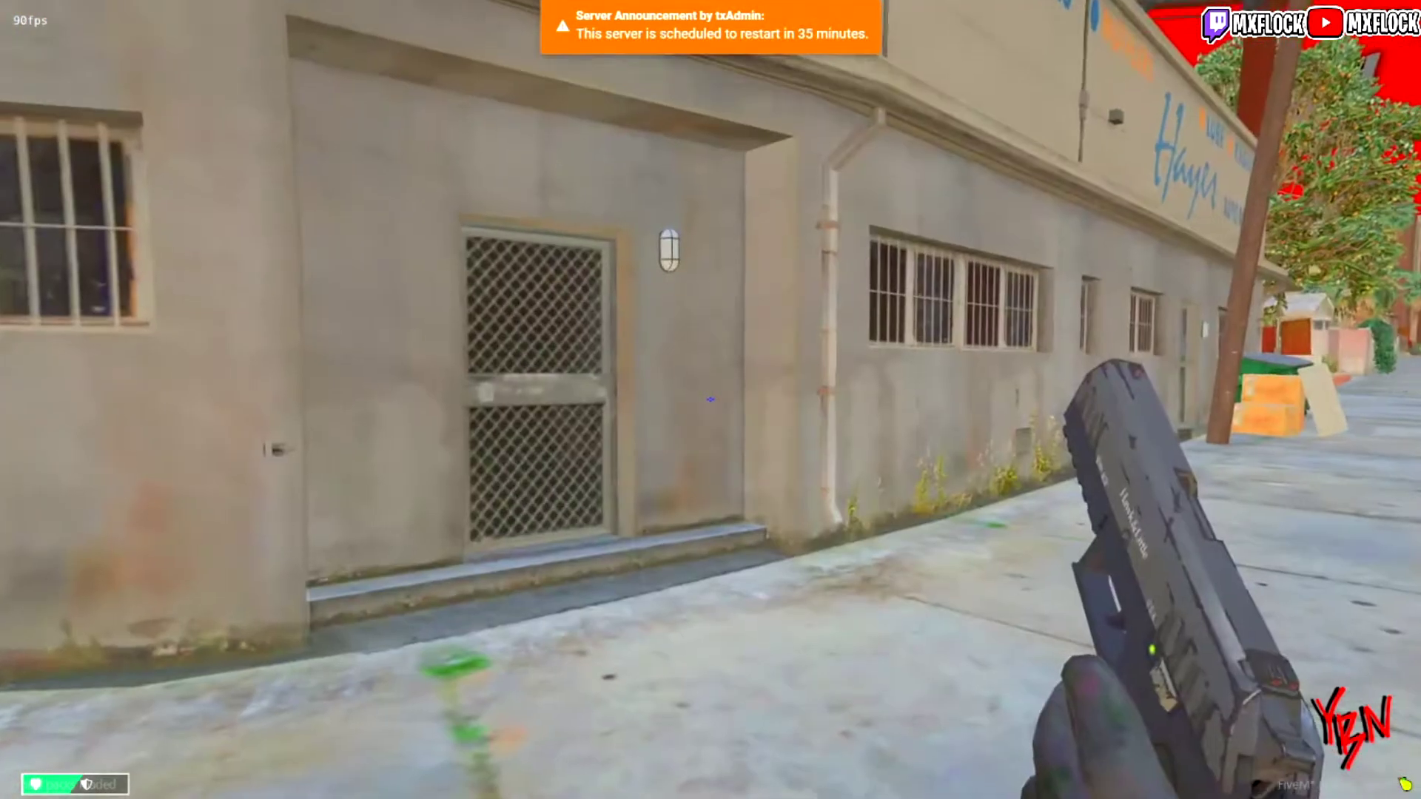
pyautogui.press('v')
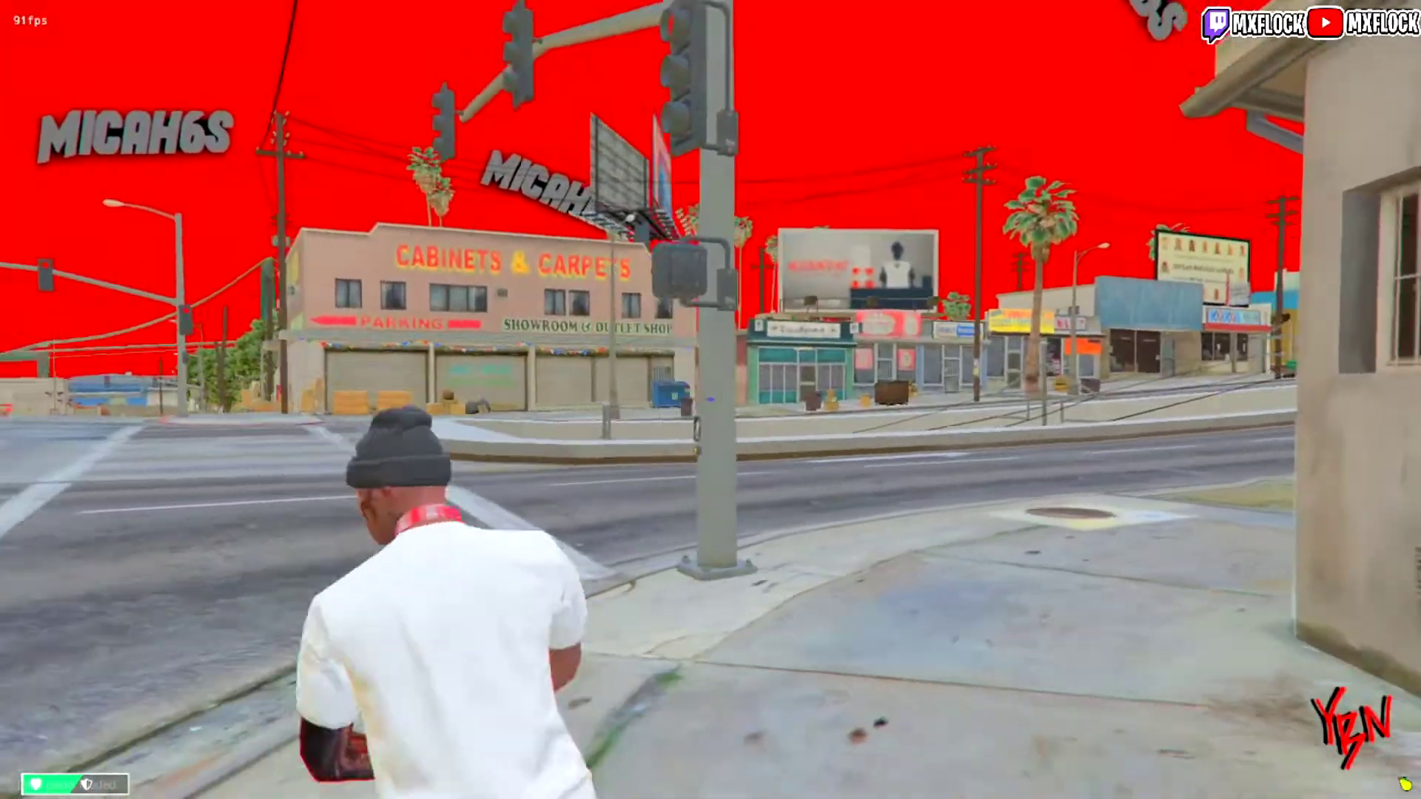
pyautogui.press('space')
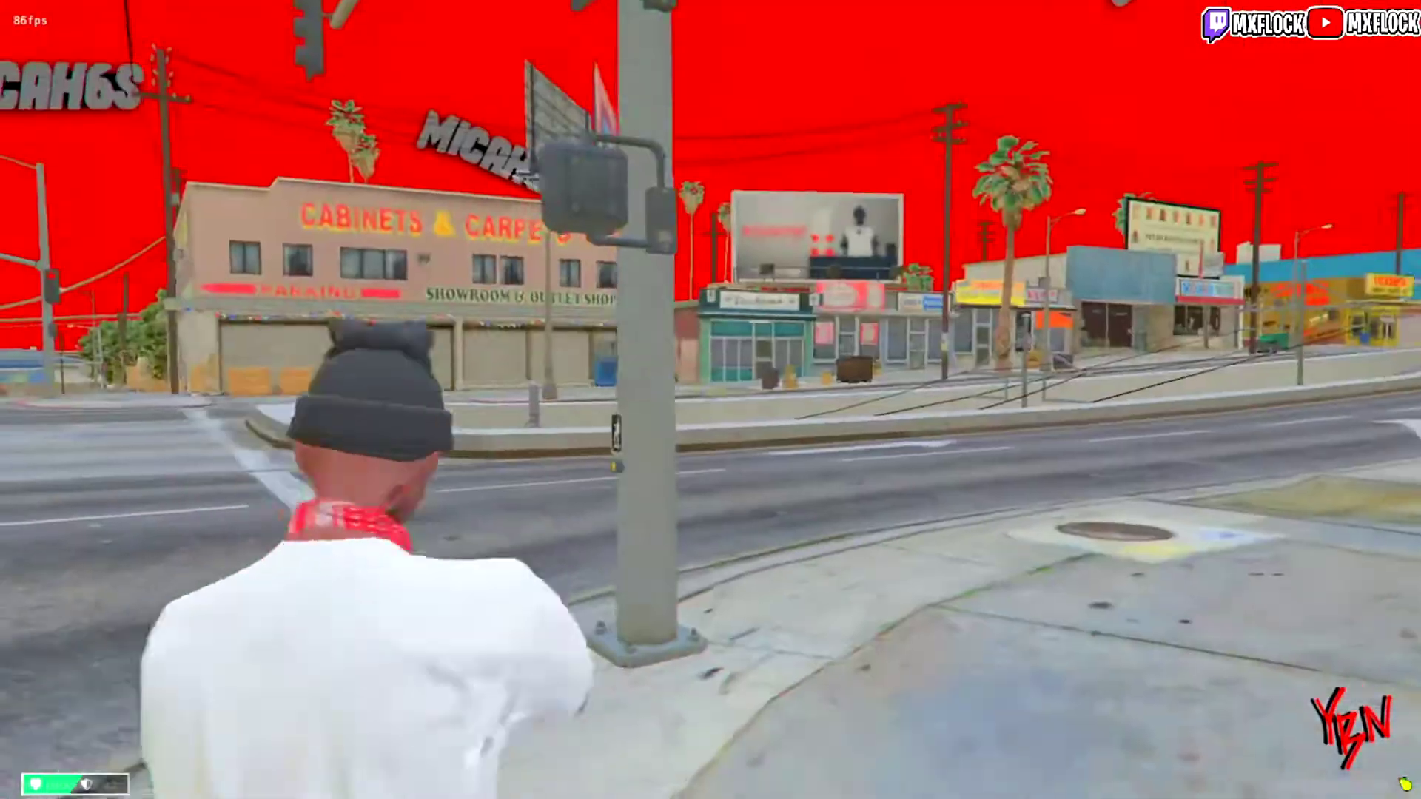
pyautogui.press('w')
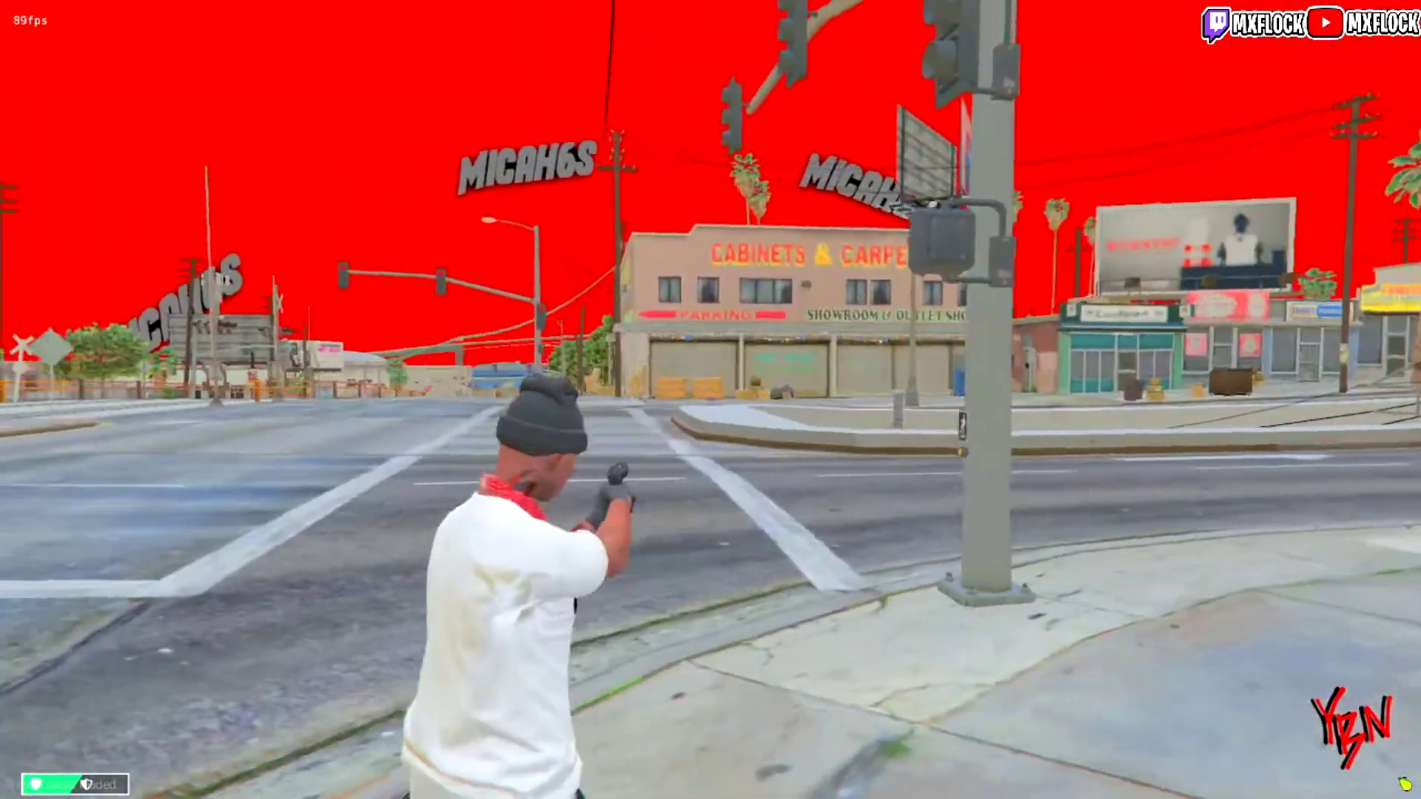
pyautogui.rightClick(1404, 785)
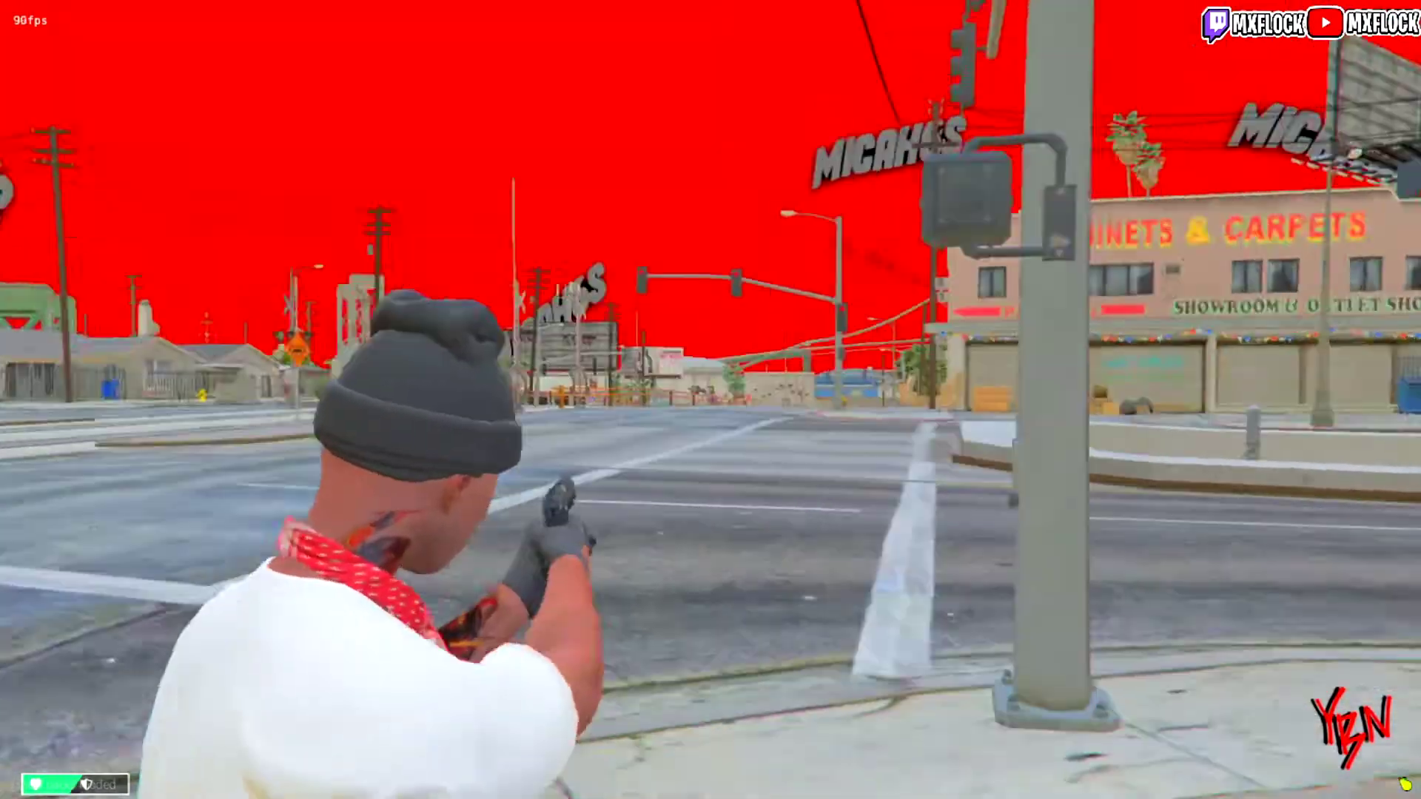
pyautogui.press('w')
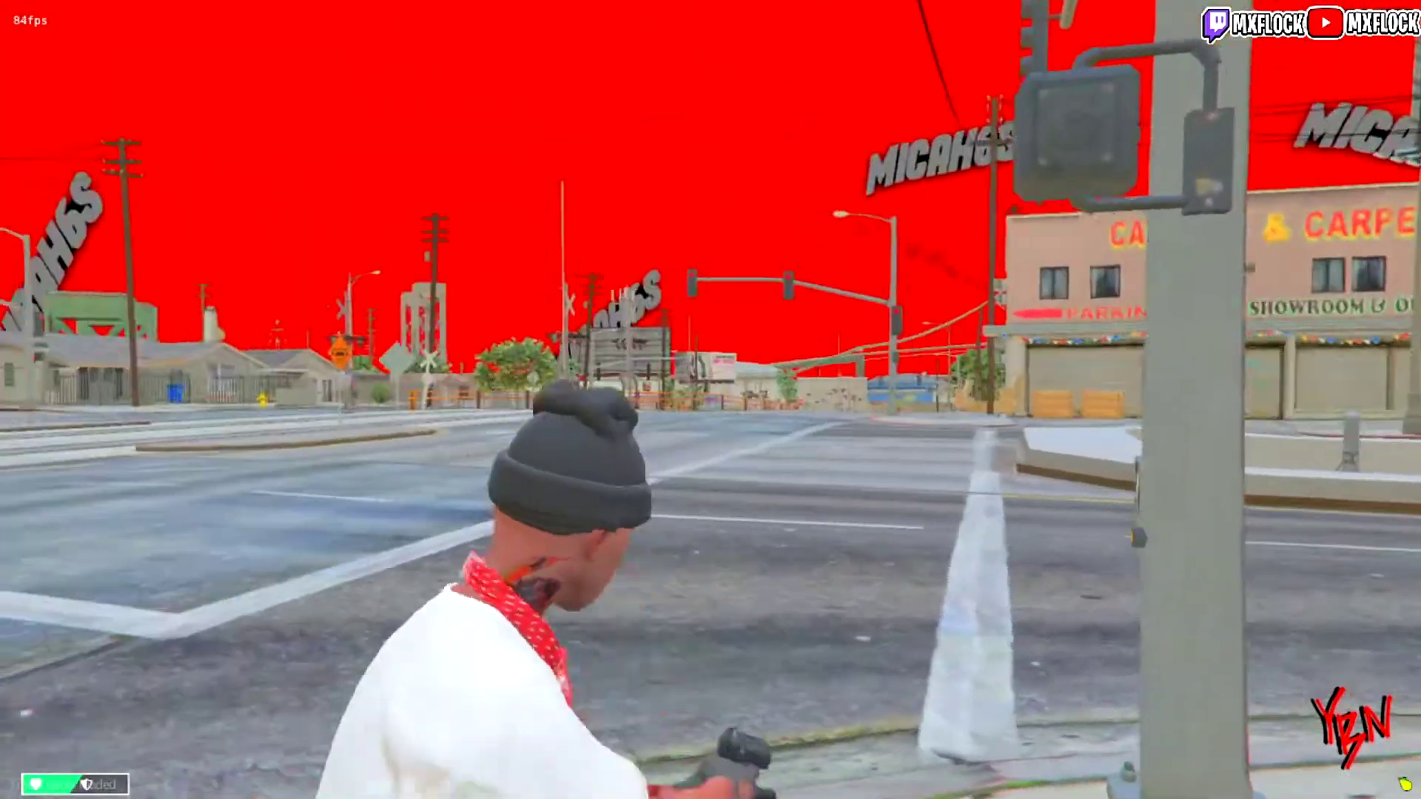
pyautogui.press('space')
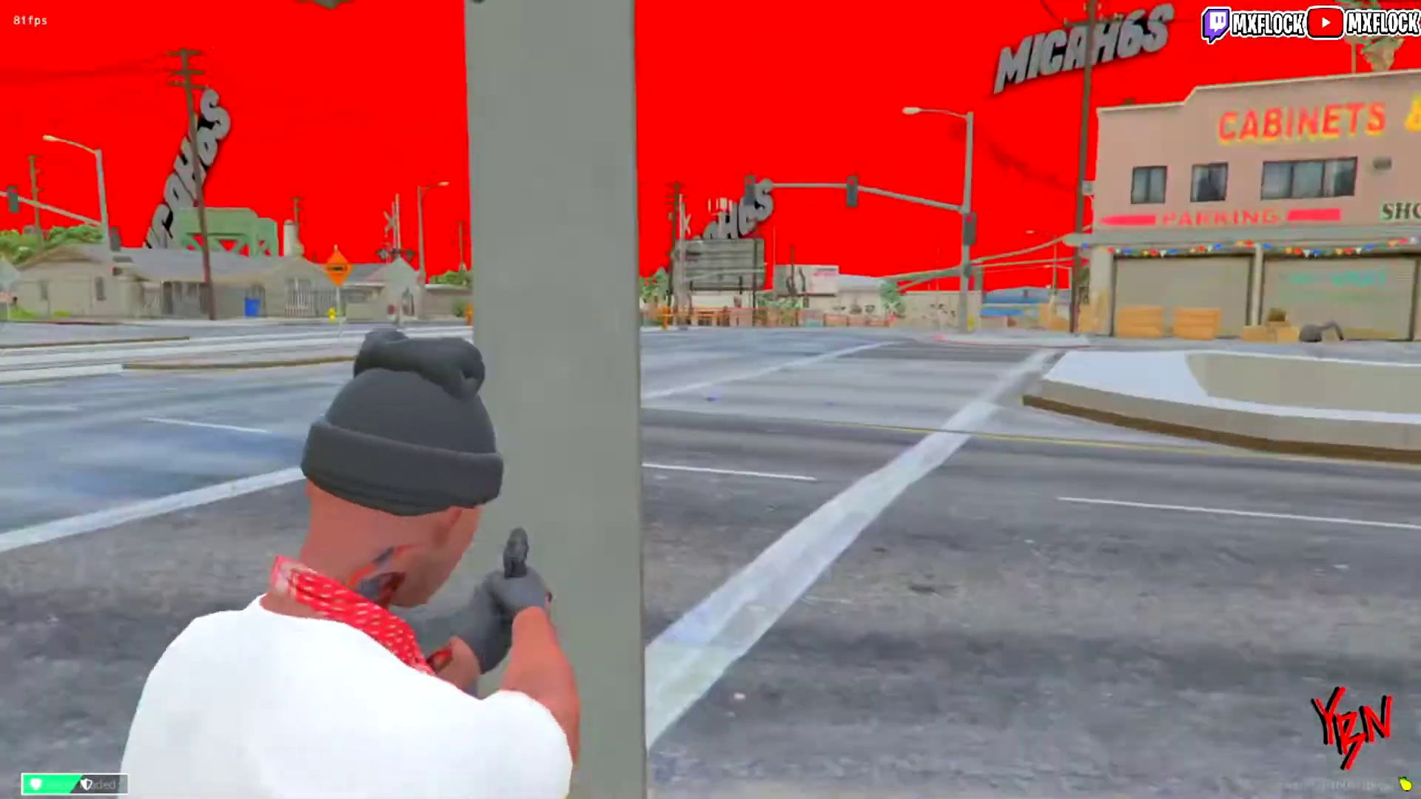
pyautogui.press('w')
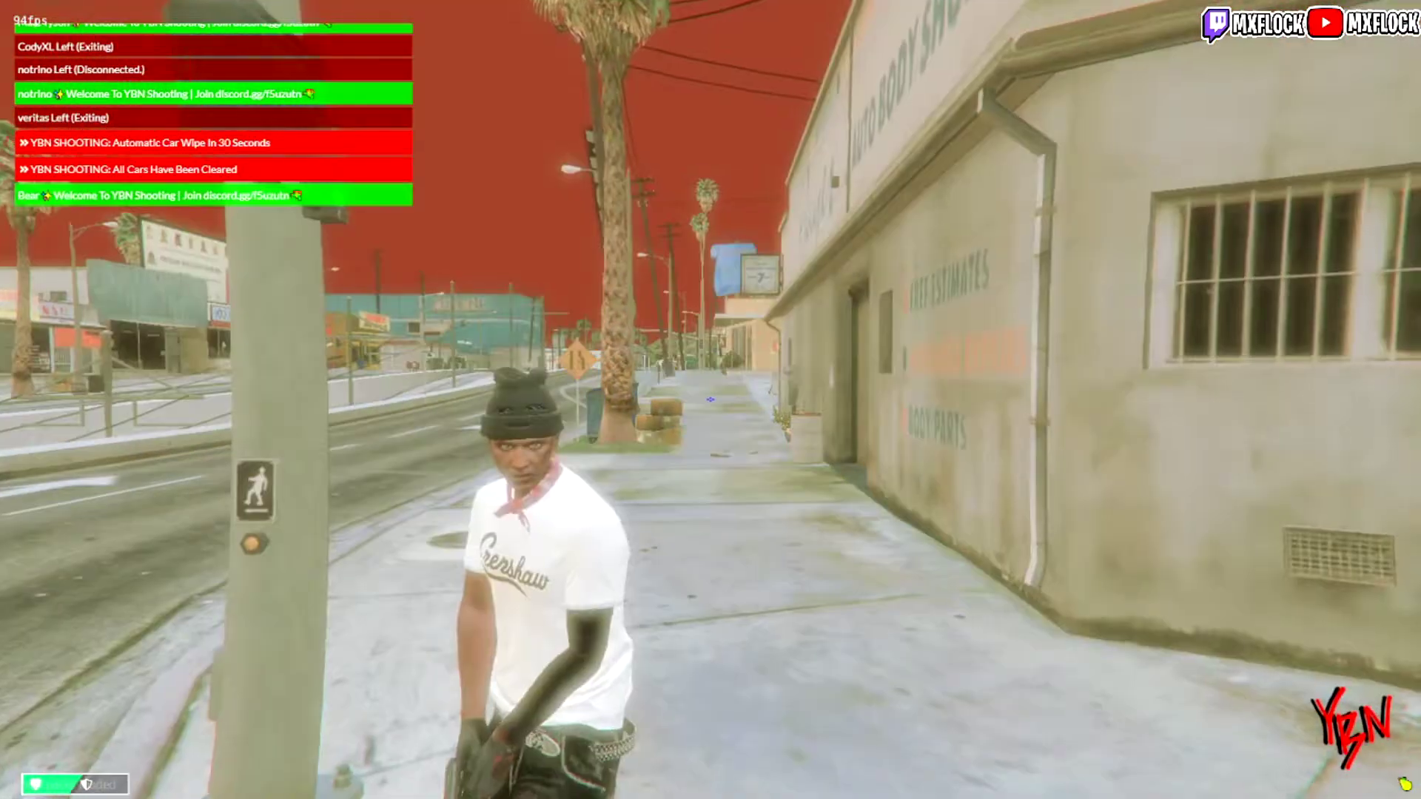
# Check the full-screen map, then run along the sidewalk and holster the pistol.
pyautogui.press('Escape')
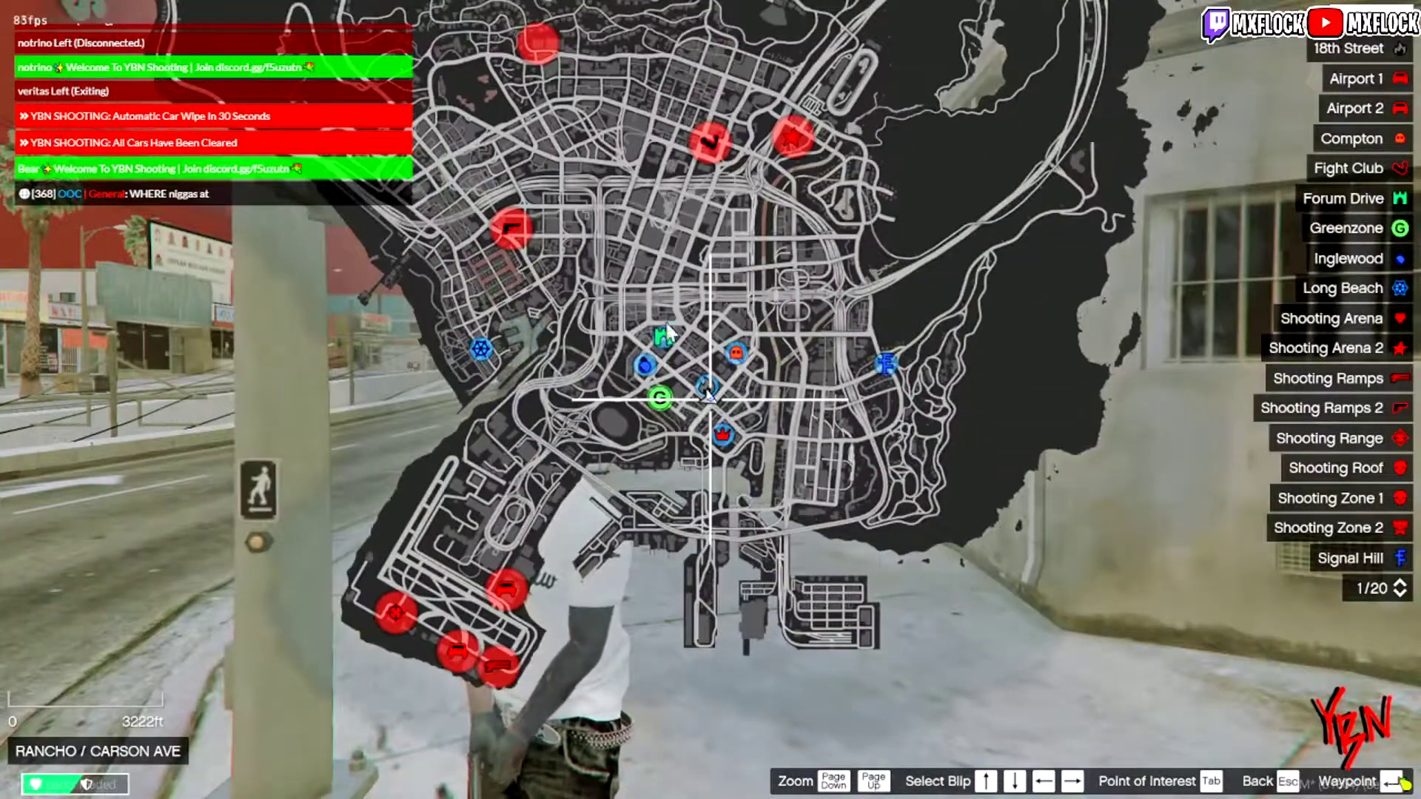
pyautogui.press('Escape')
pyautogui.press('w')
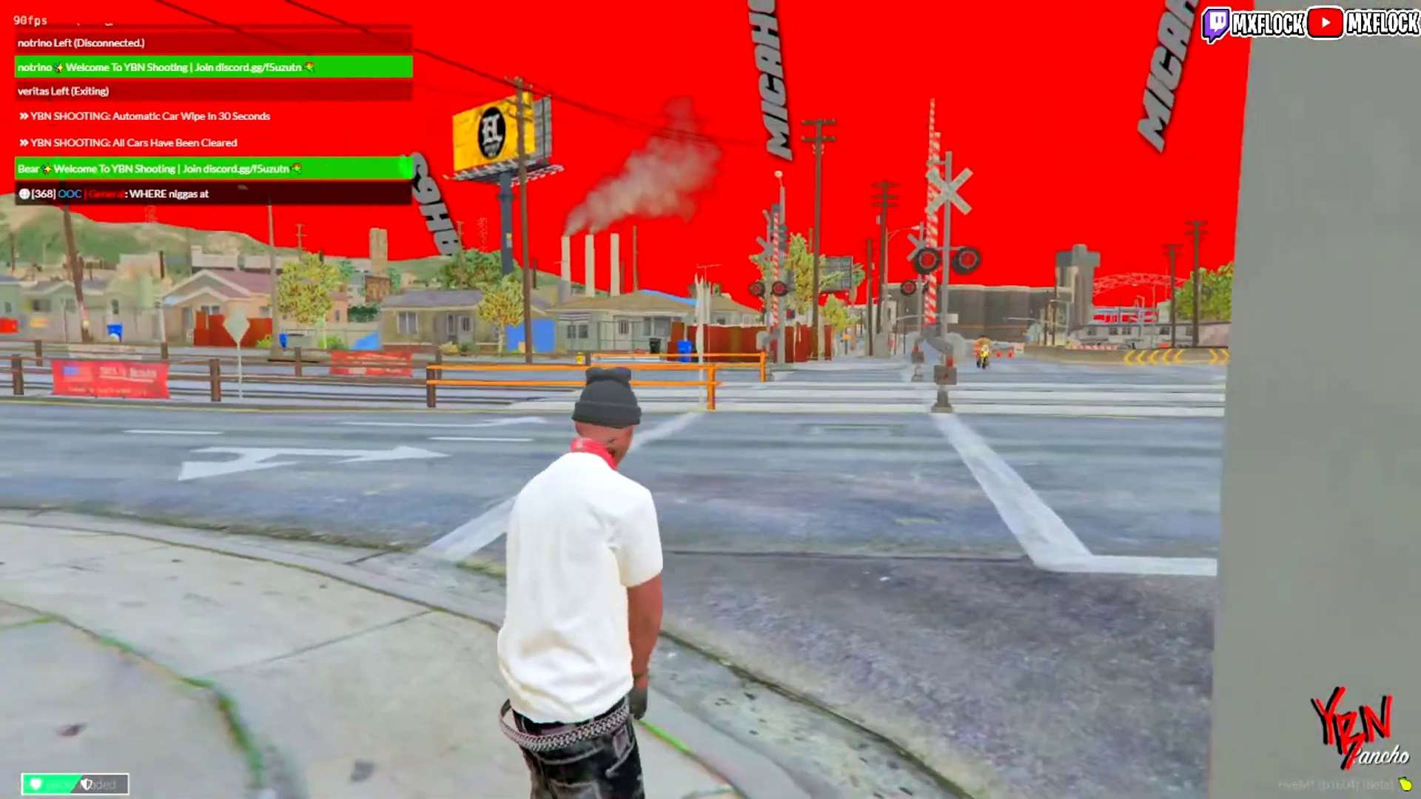
pyautogui.press('w')
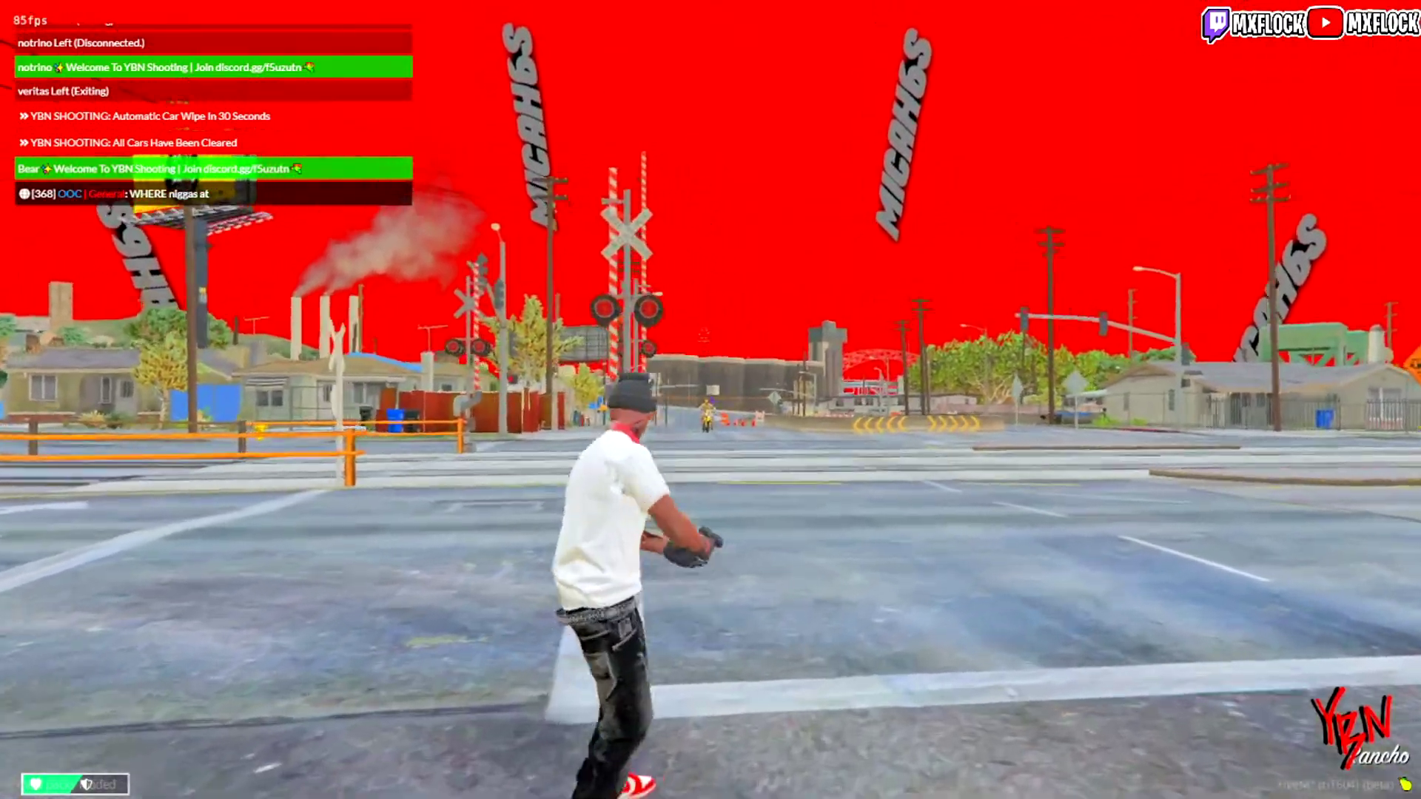
pyautogui.press('w')
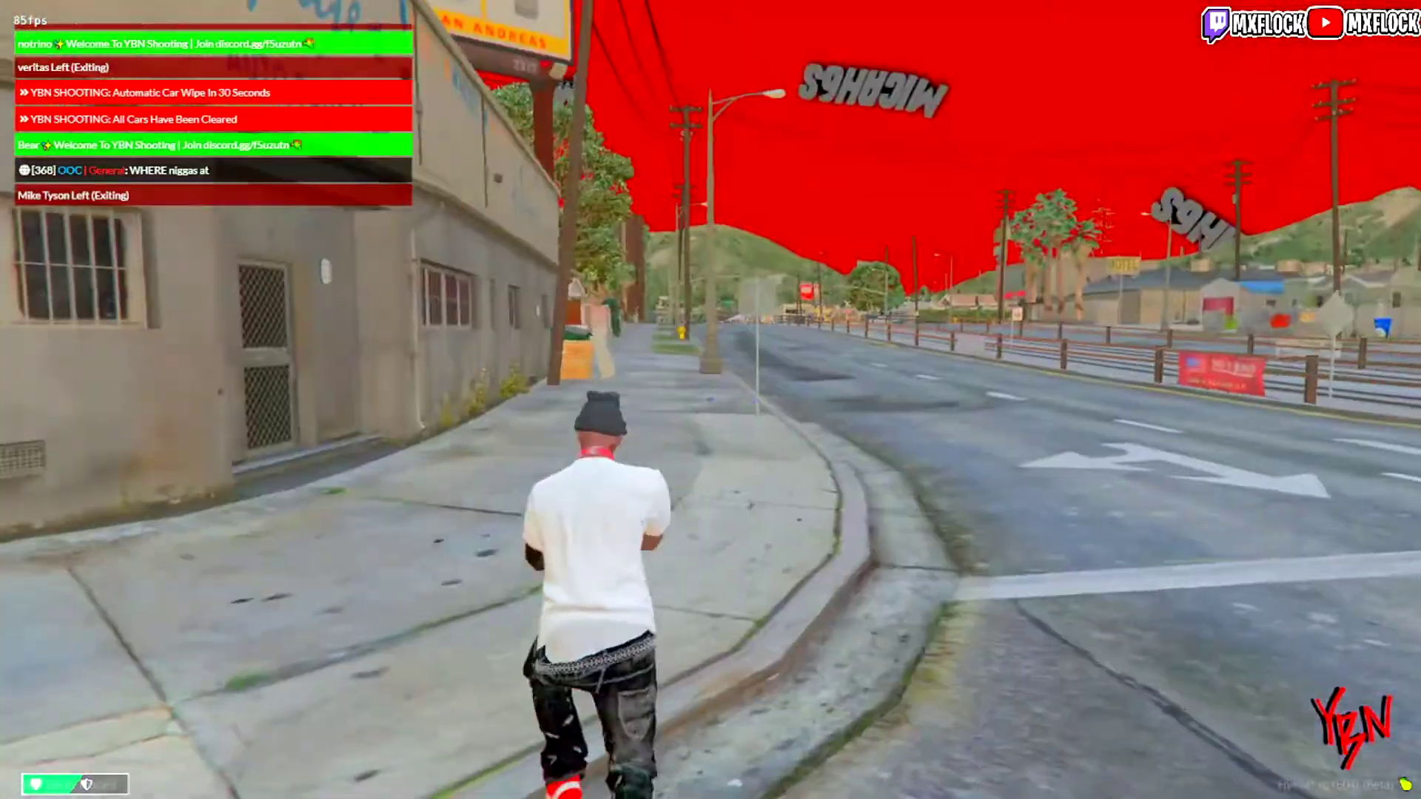
pyautogui.press('w')
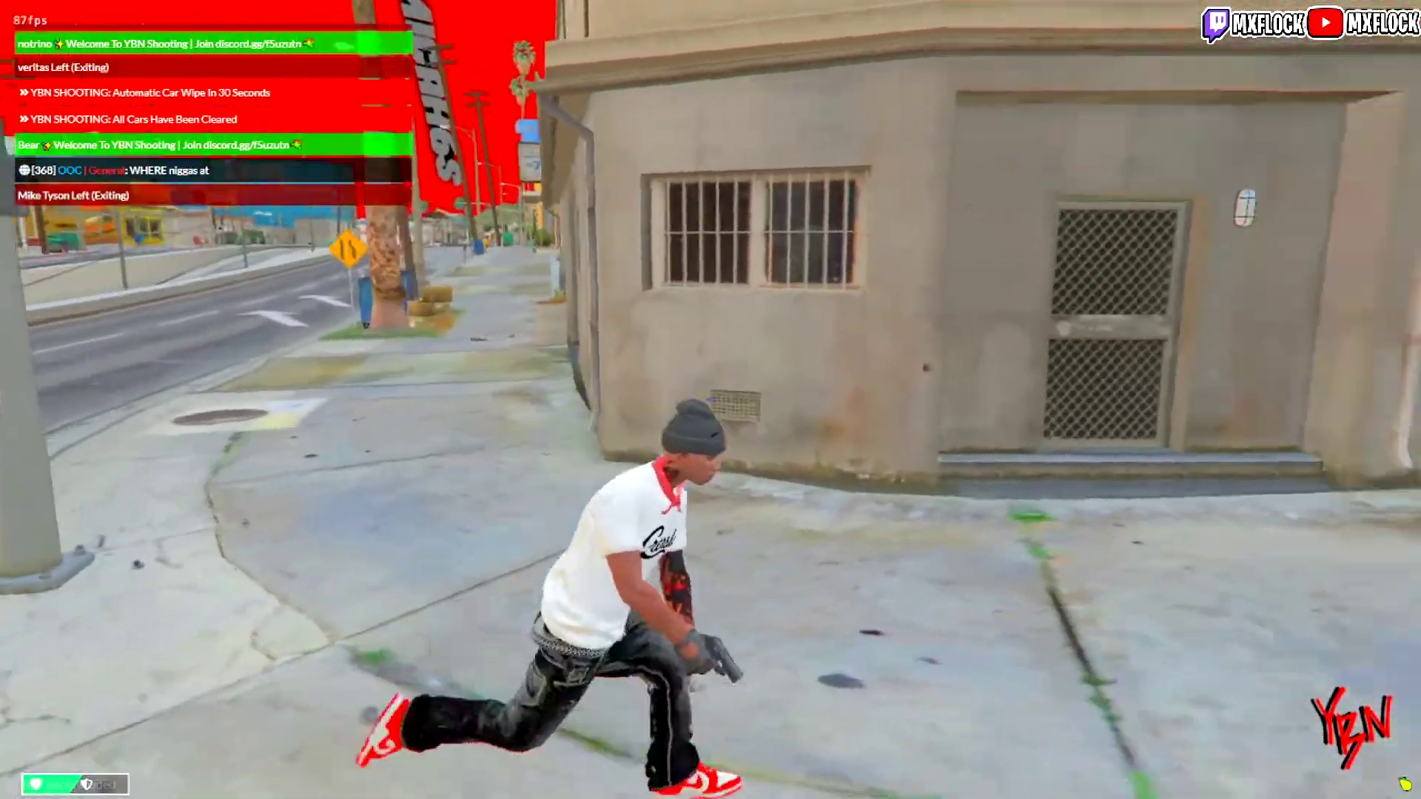
pyautogui.press('w')
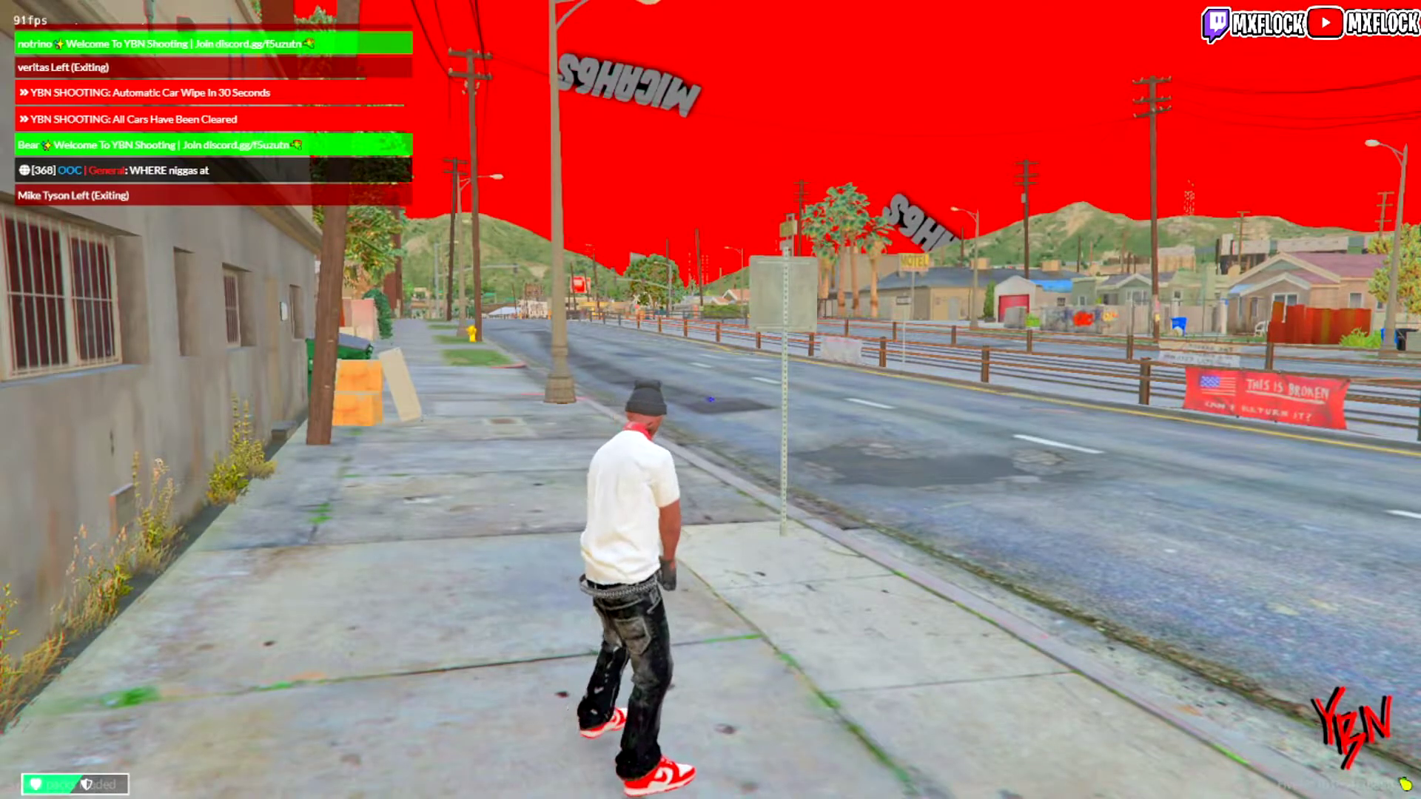
# Bring the Raw Accel window over FiveM from the taskbar, hiding it once and restoring it.
pyautogui.press('super')
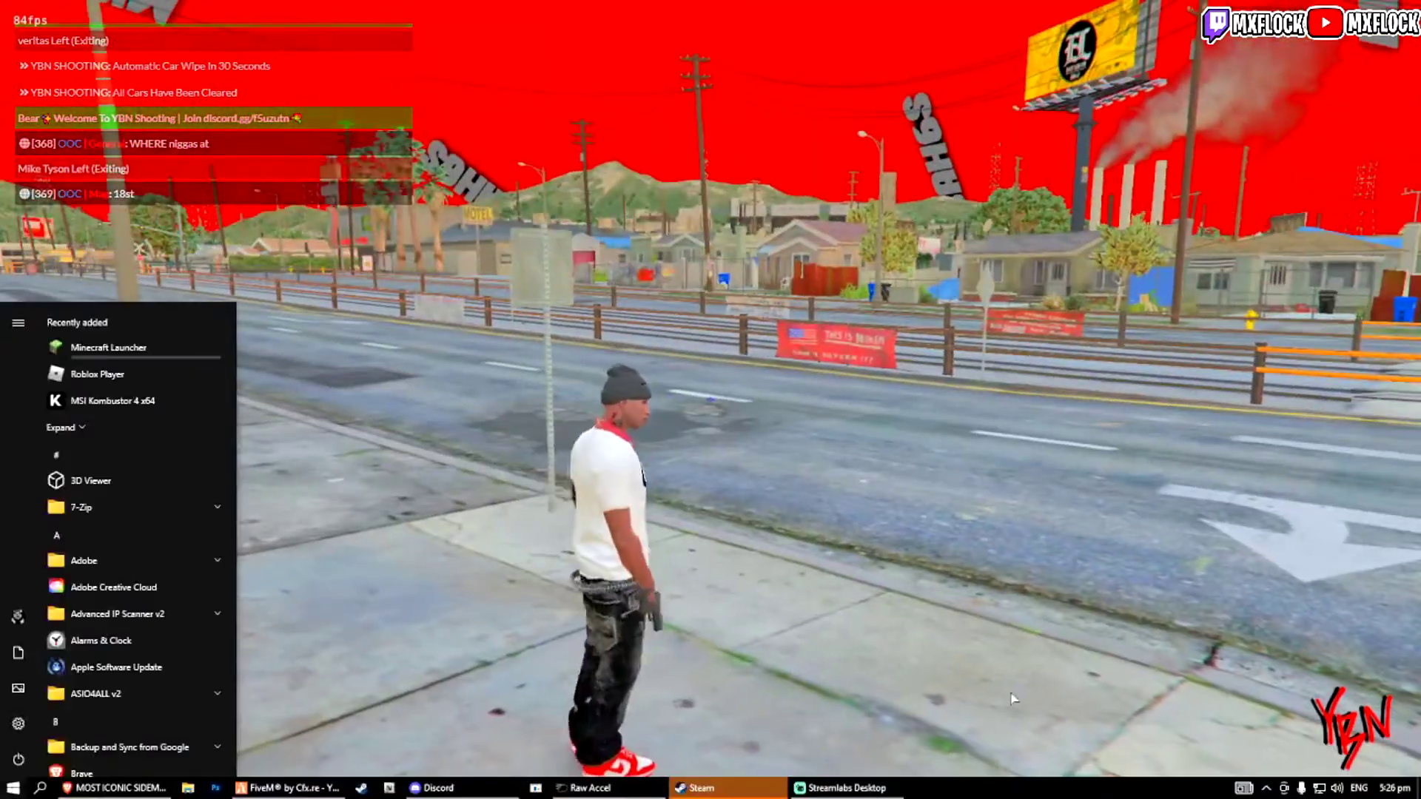
pyautogui.click(589, 787)
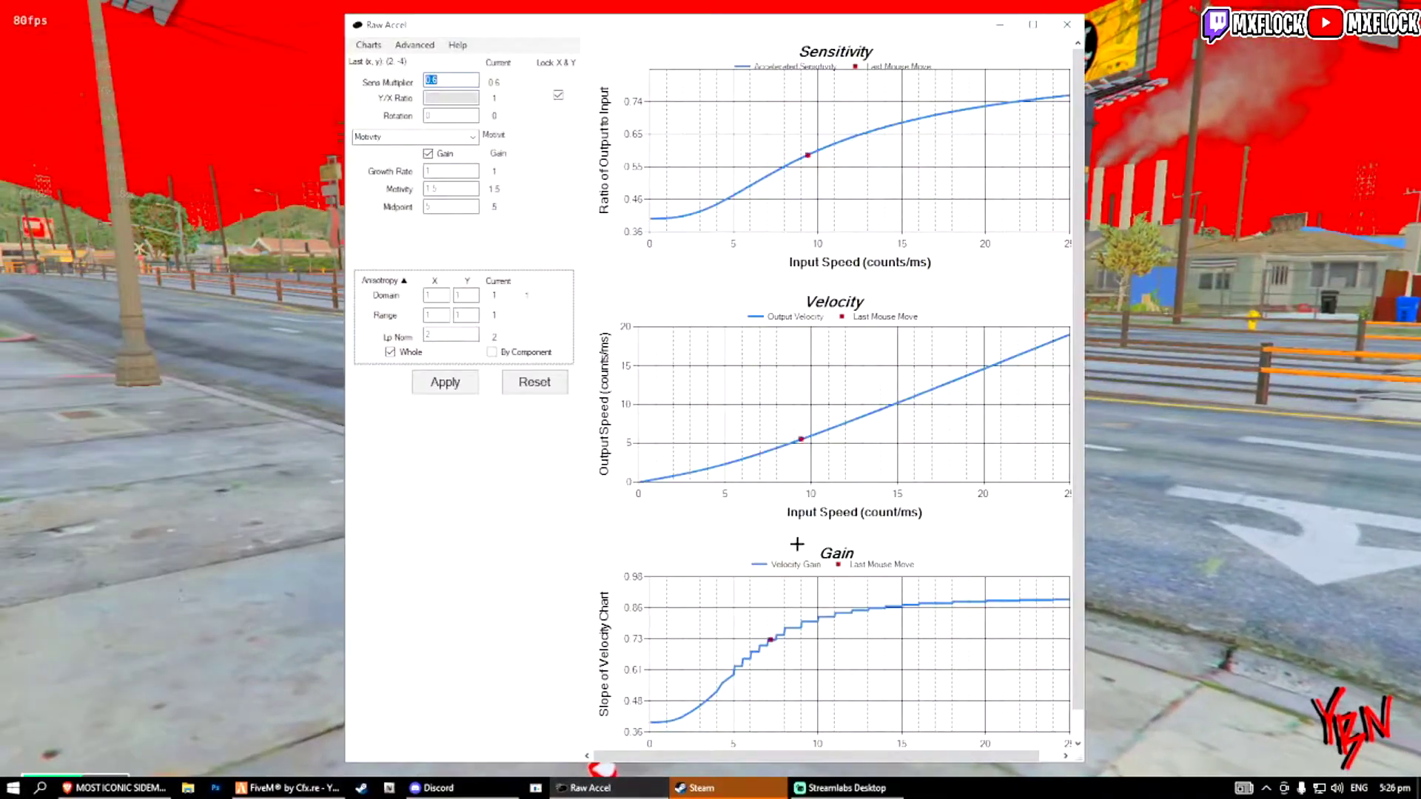
pyautogui.click(763, 6)
pyautogui.press('super')
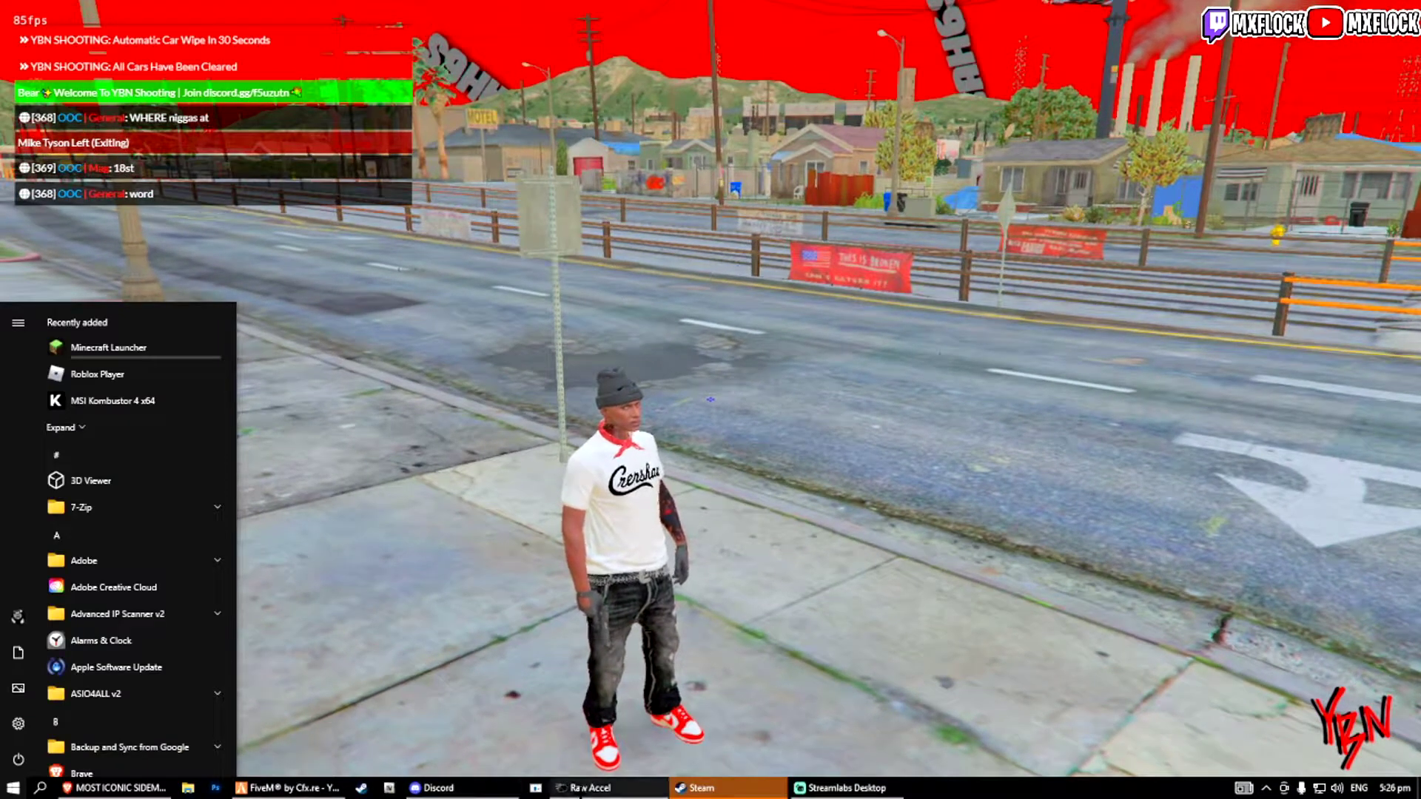
pyautogui.hotkey('alt', 'Tab')
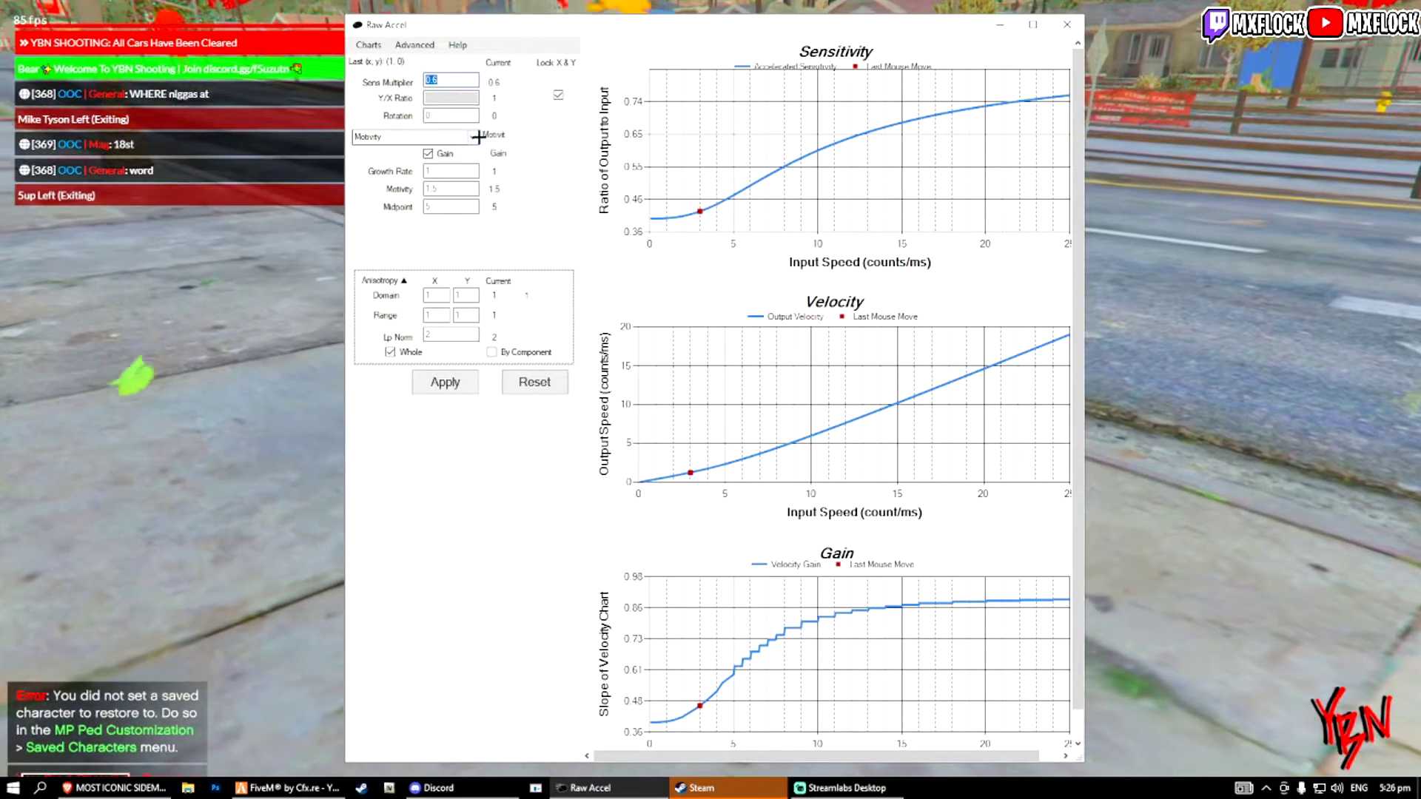
# Keep Motivity as the acceleration type, apply rotation 1, and enter motivity 2.
pyautogui.click(479, 135)
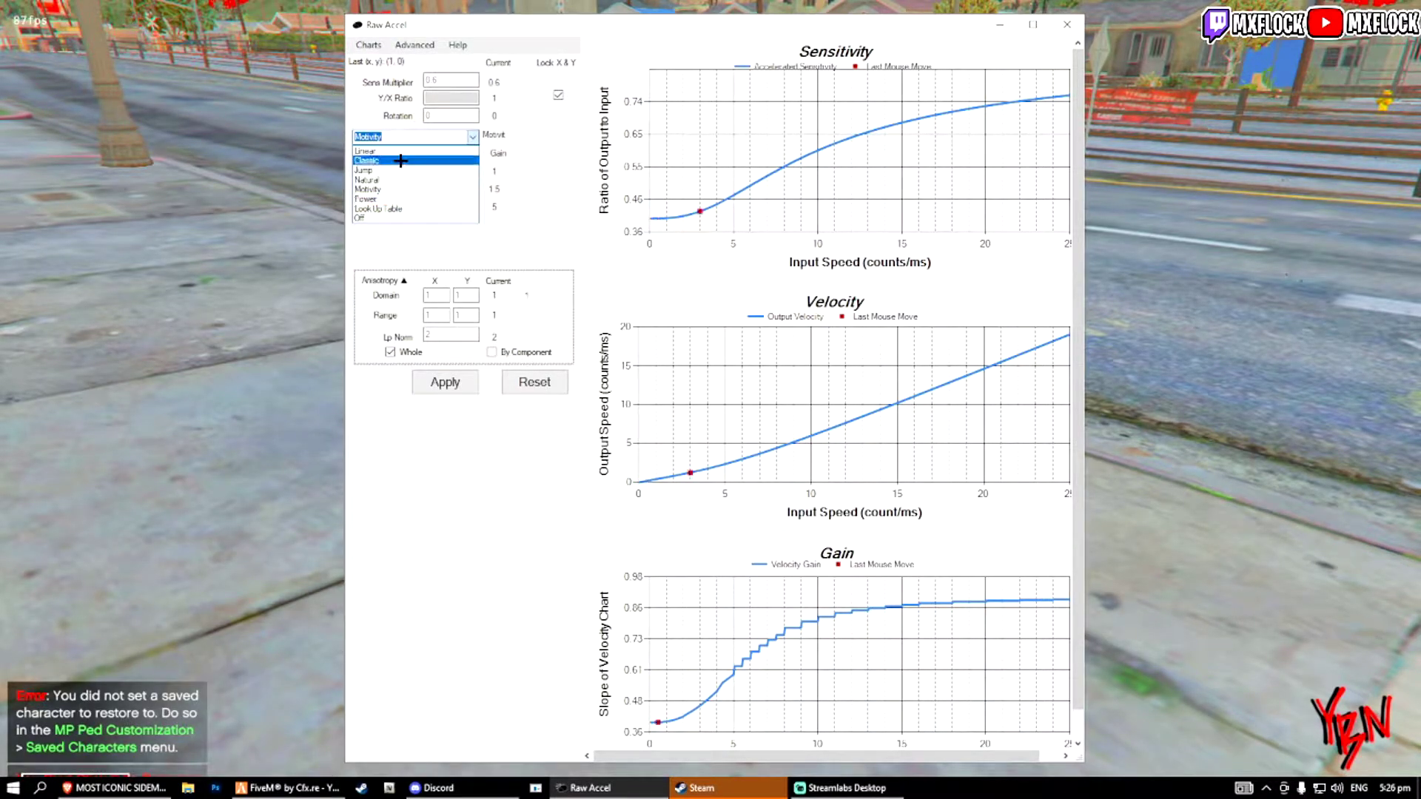
pyautogui.click(458, 135)
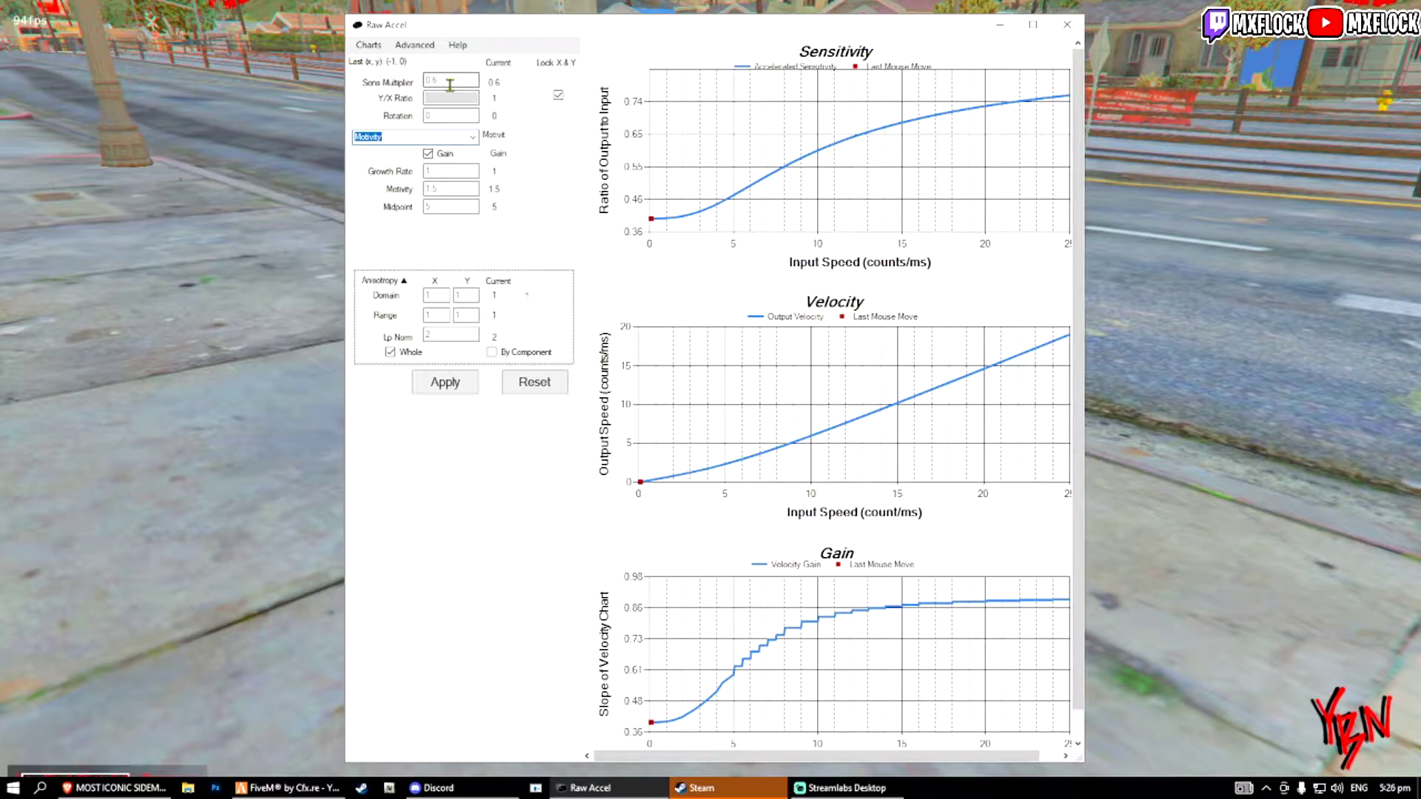
pyautogui.click(466, 116)
pyautogui.press('BackSpace')
pyautogui.write('1')
pyautogui.click(456, 382)
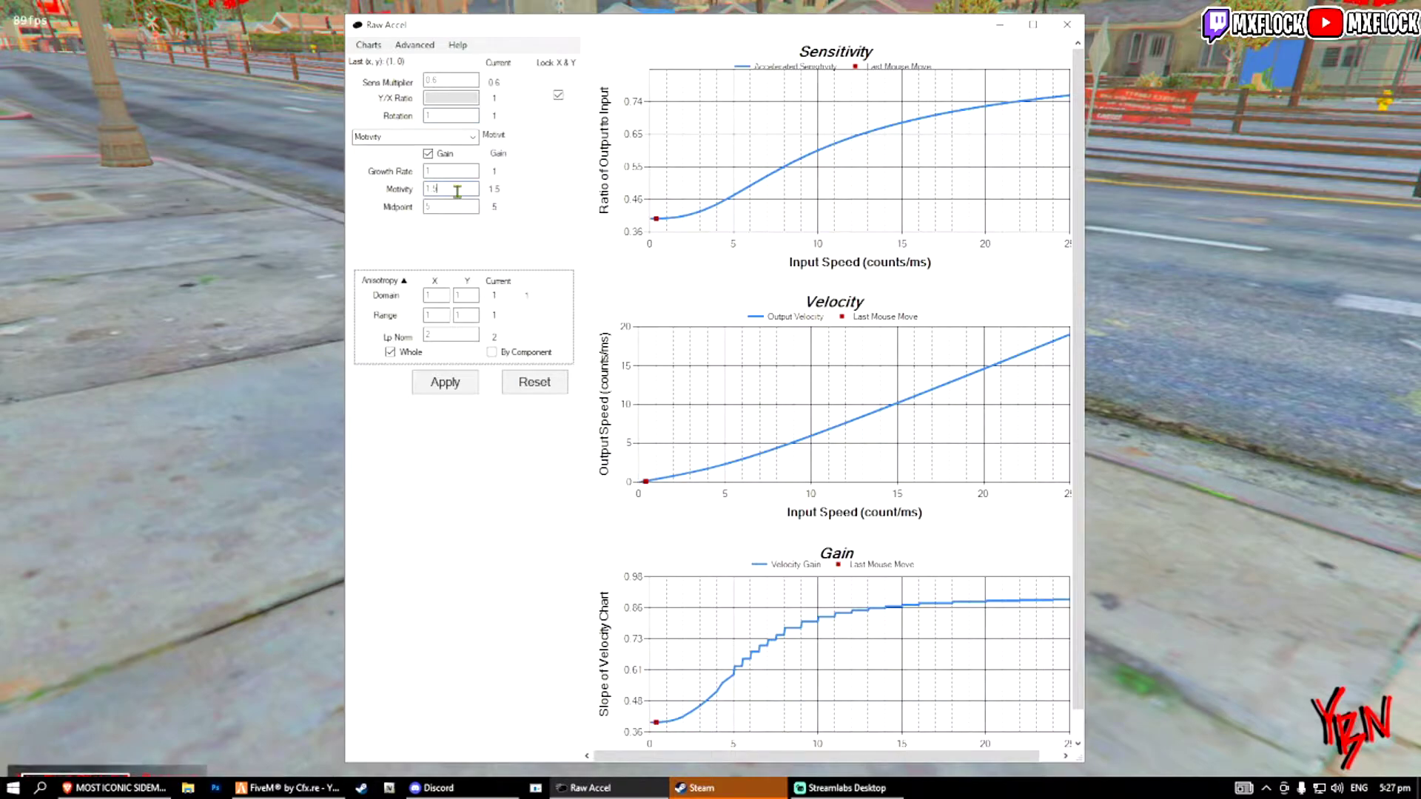
pyautogui.press('Tab')
pyautogui.write('2')
pyautogui.click(439, 384)
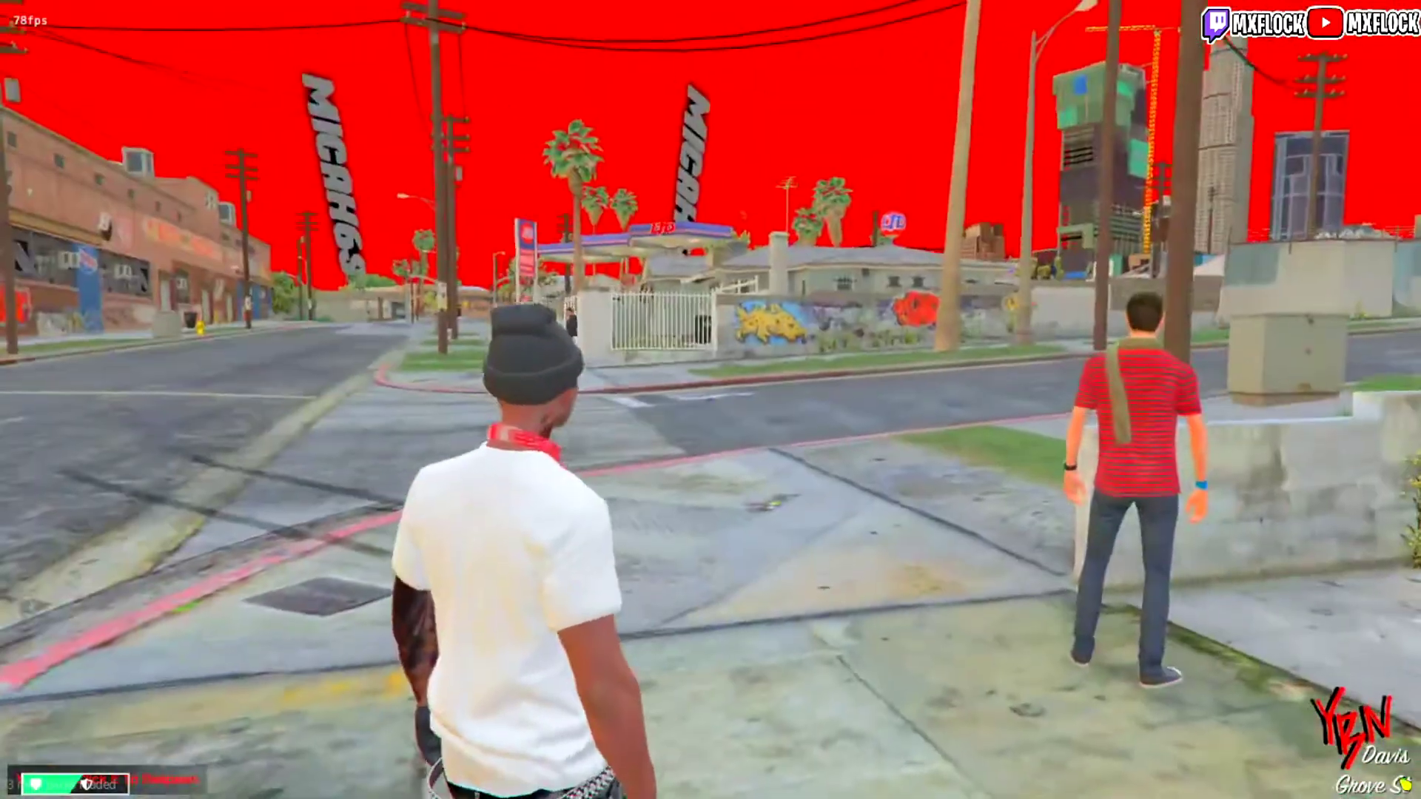
# Open the FiveM pause map, revert motivity to 1.5 and apply, then refocus the game.
pyautogui.press('Escape')
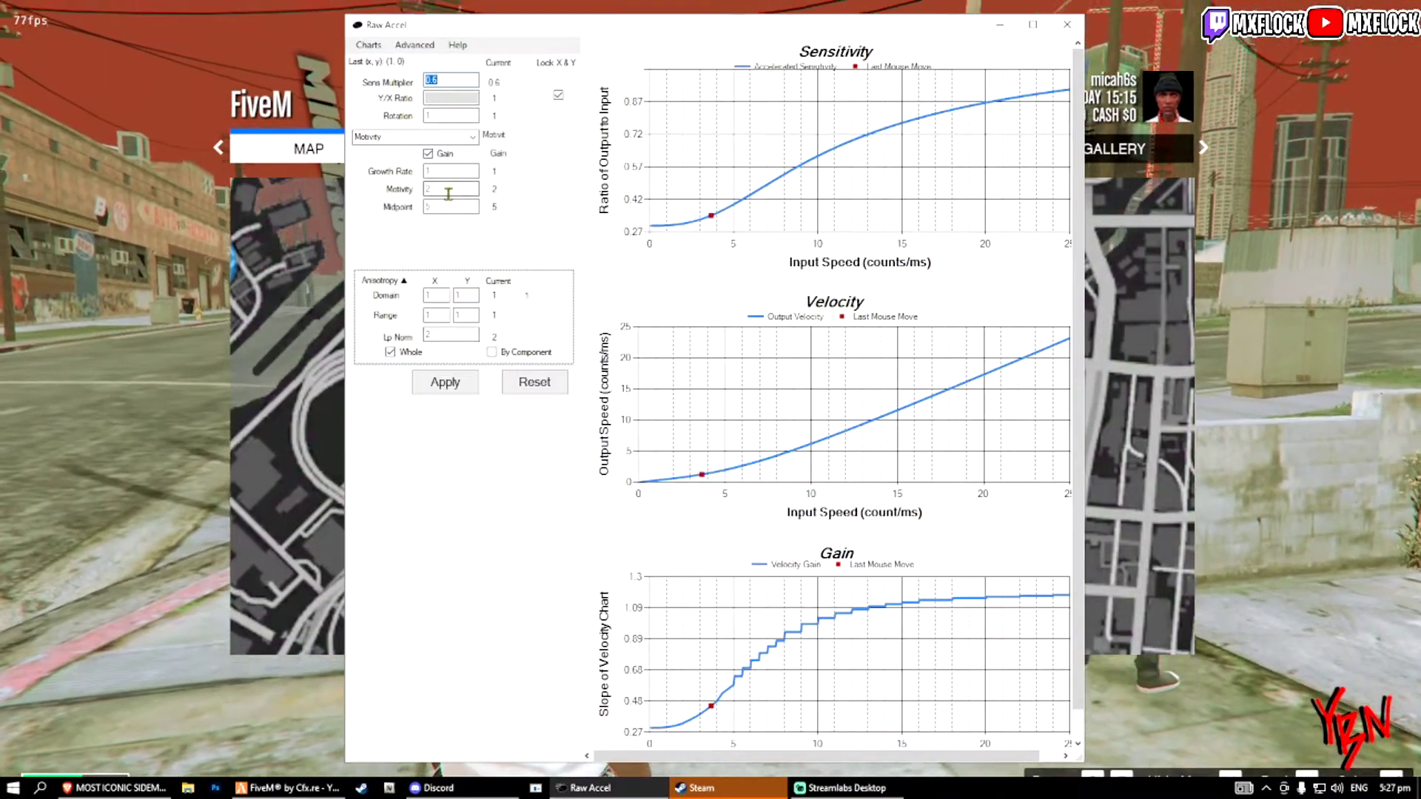
pyautogui.click(448, 191)
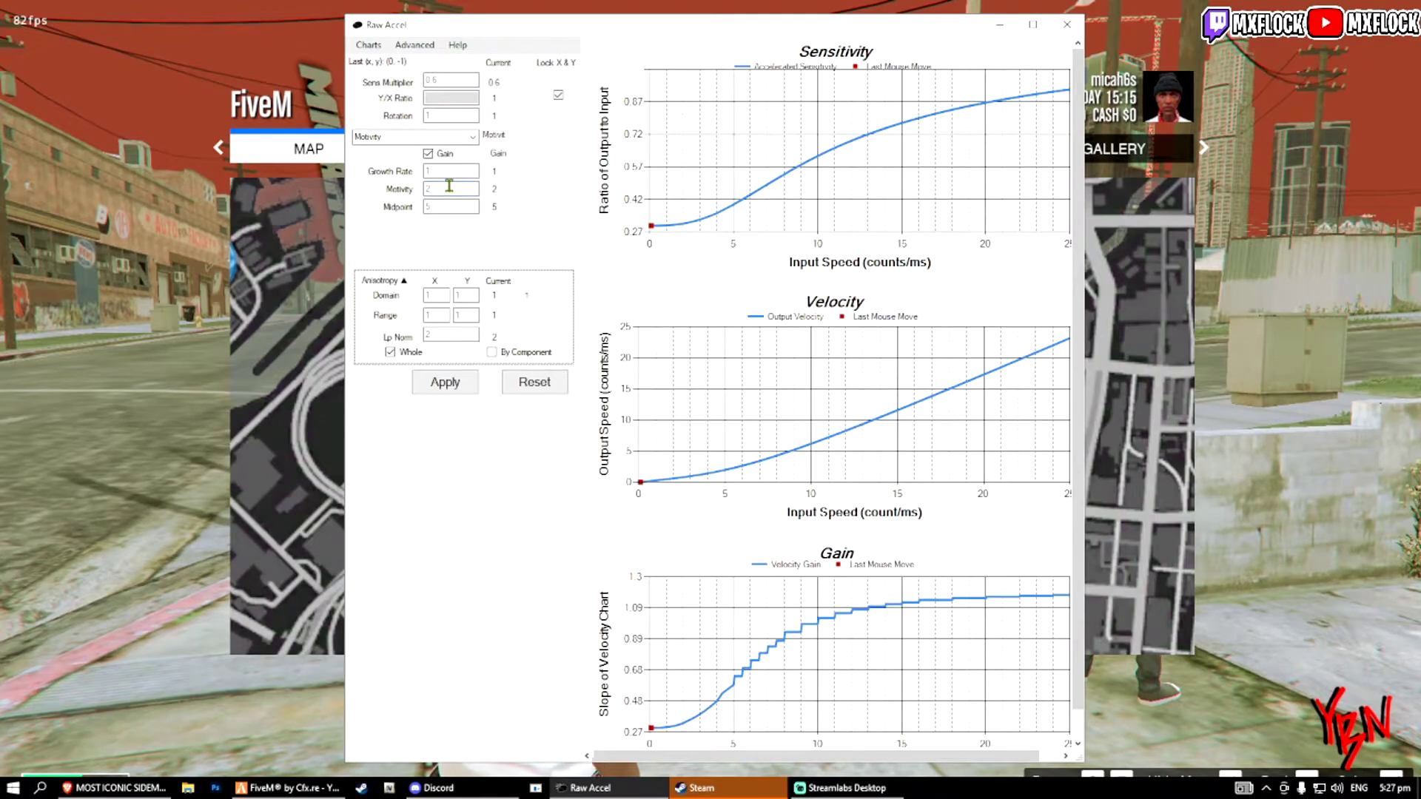
pyautogui.write('1.5')
pyautogui.click(446, 382)
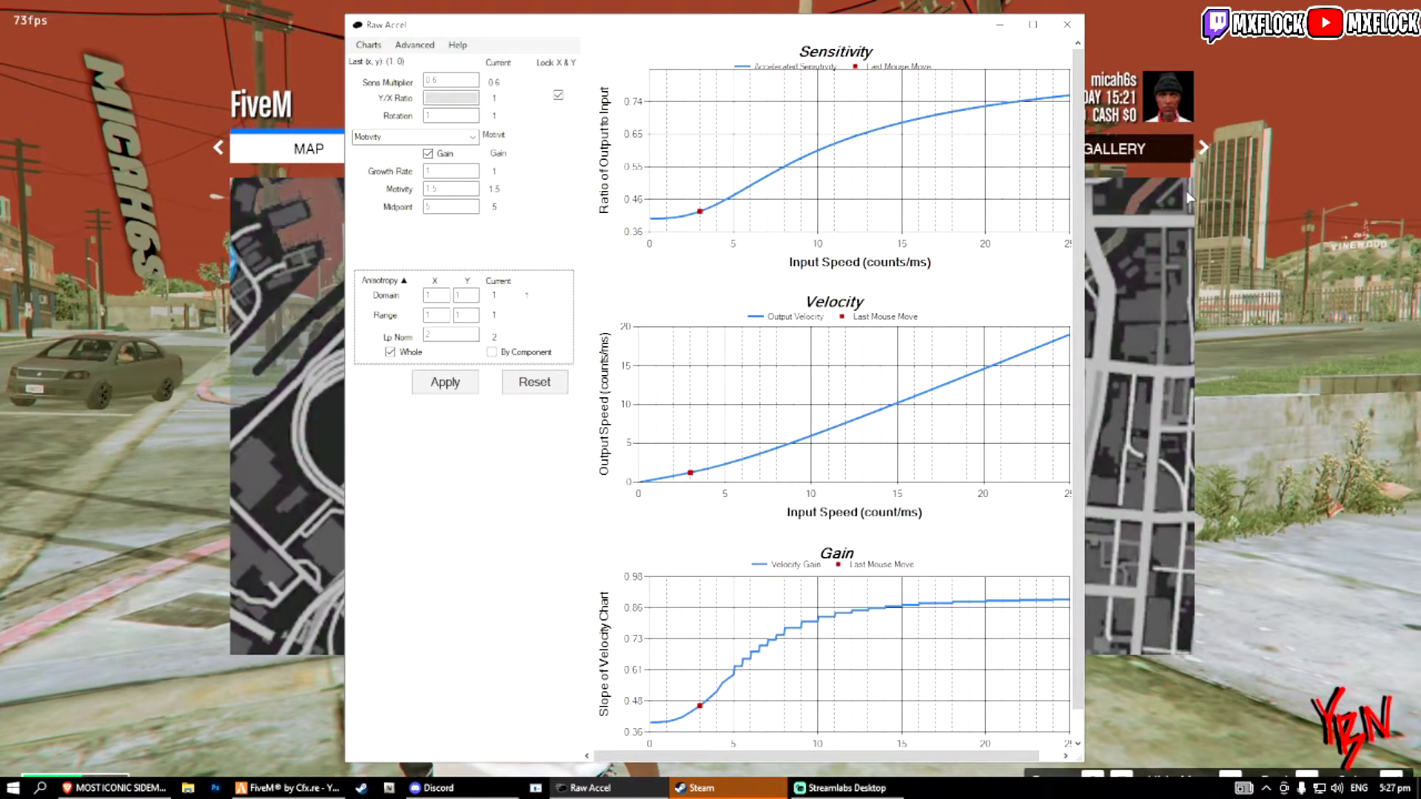
pyautogui.click(1186, 203)
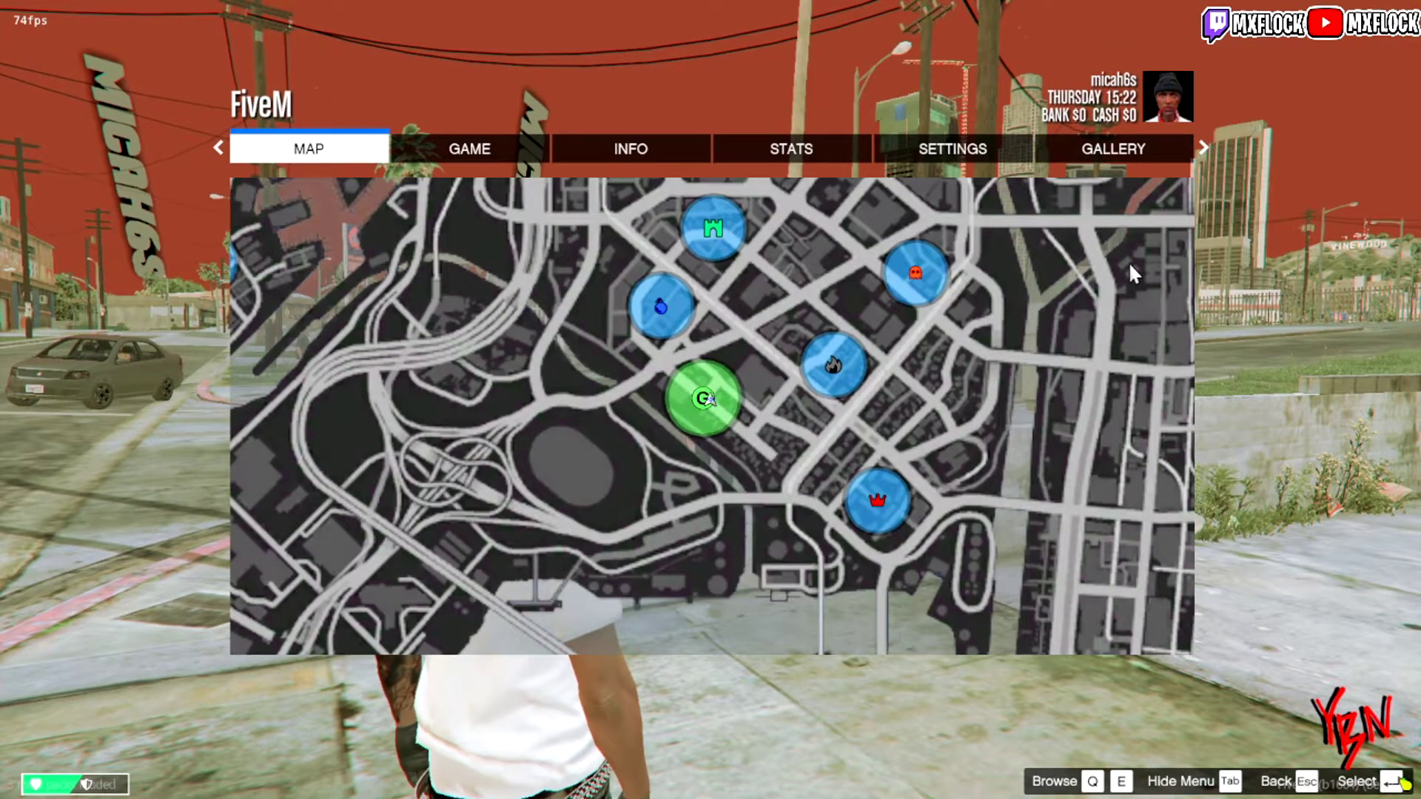
# Close the pause map and spawn a Primo Custom from the Shooting Menu vehicle spawner.
pyautogui.press('Escape')
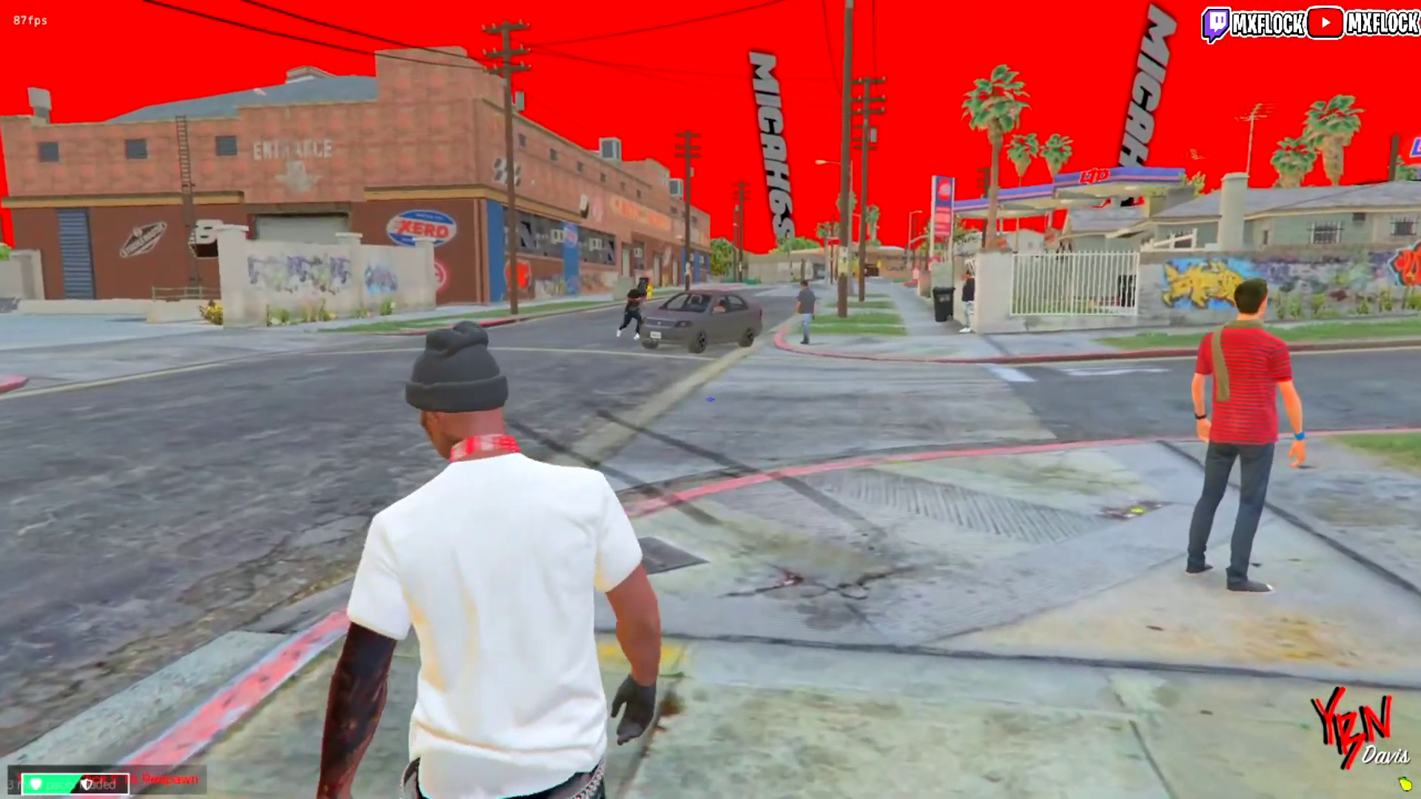
pyautogui.press('F5')
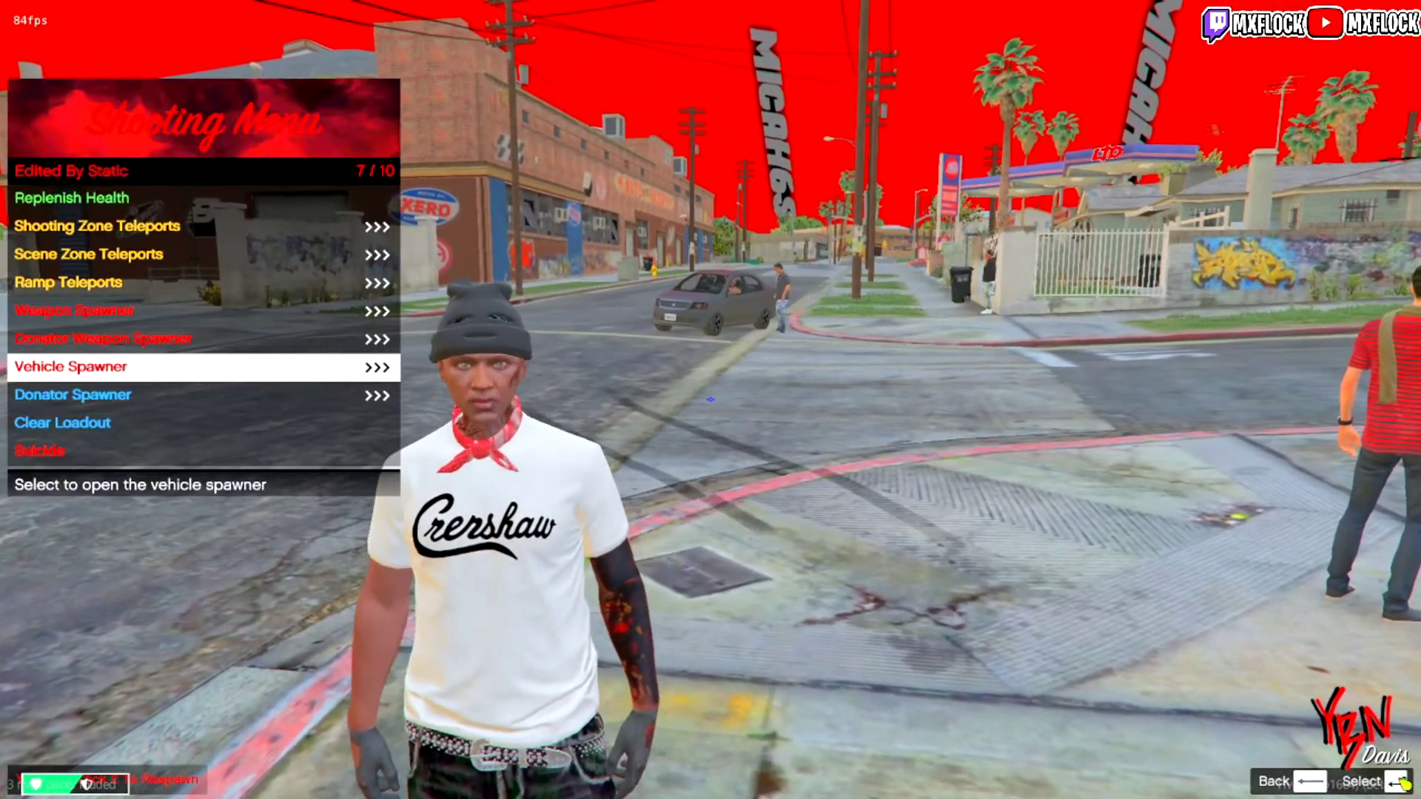
pyautogui.press('Return')
pyautogui.press('Down')
pyautogui.press('Return')
pyautogui.press('F5')
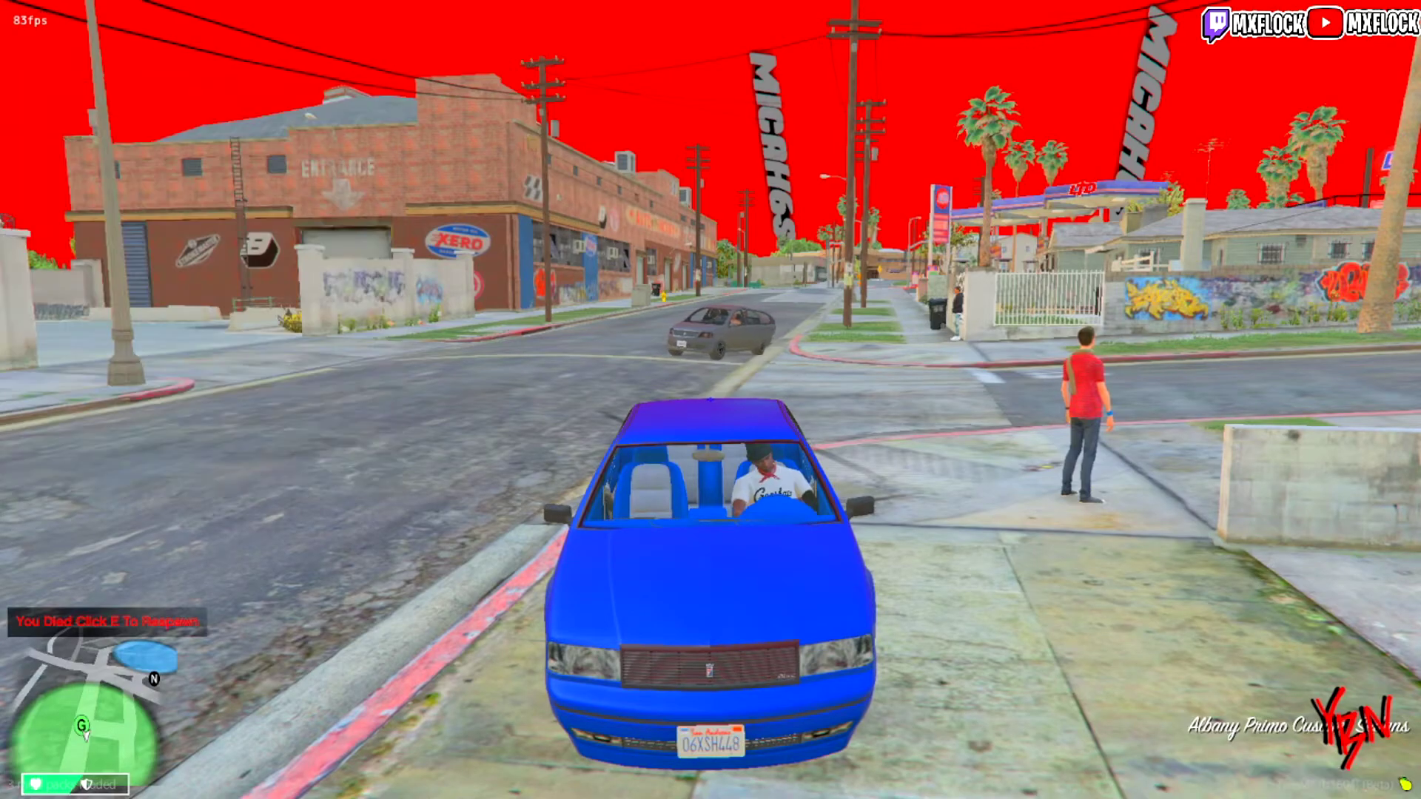
pyautogui.scroll(-1, 710, 399)
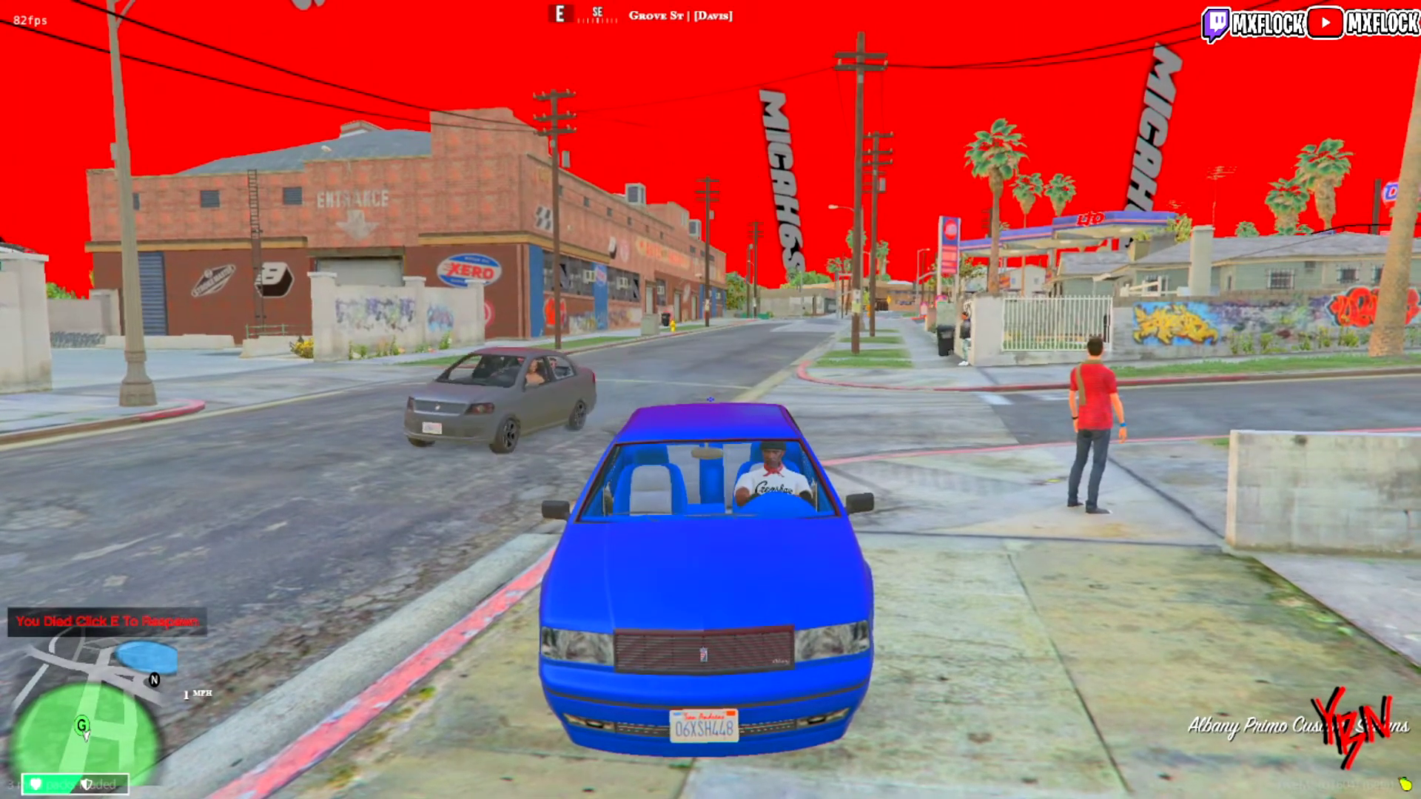